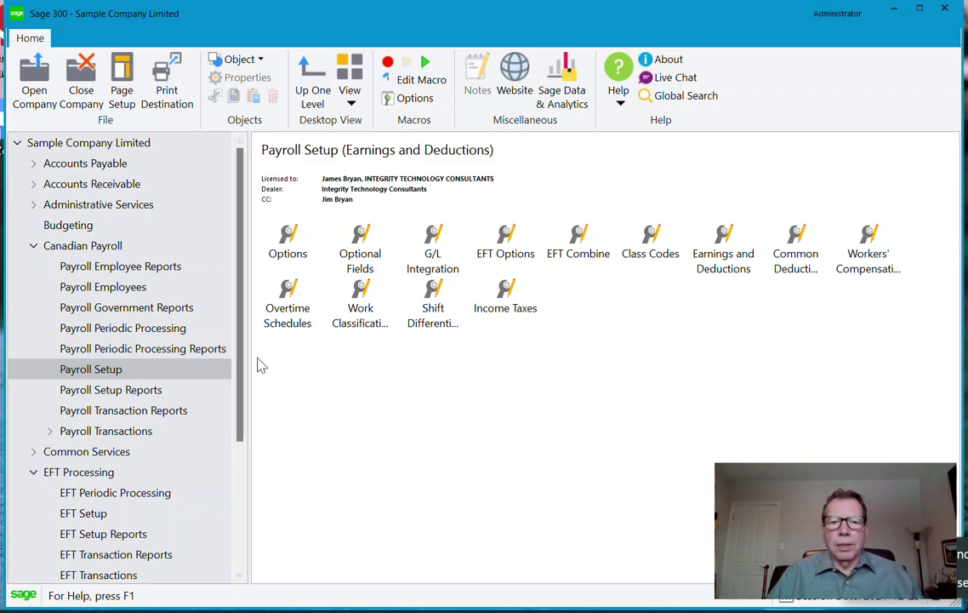
# - Review the INCTAX income tax's default inclusion for employees and its default G/L distribution code
pyautogui.doubleClick(504, 298)
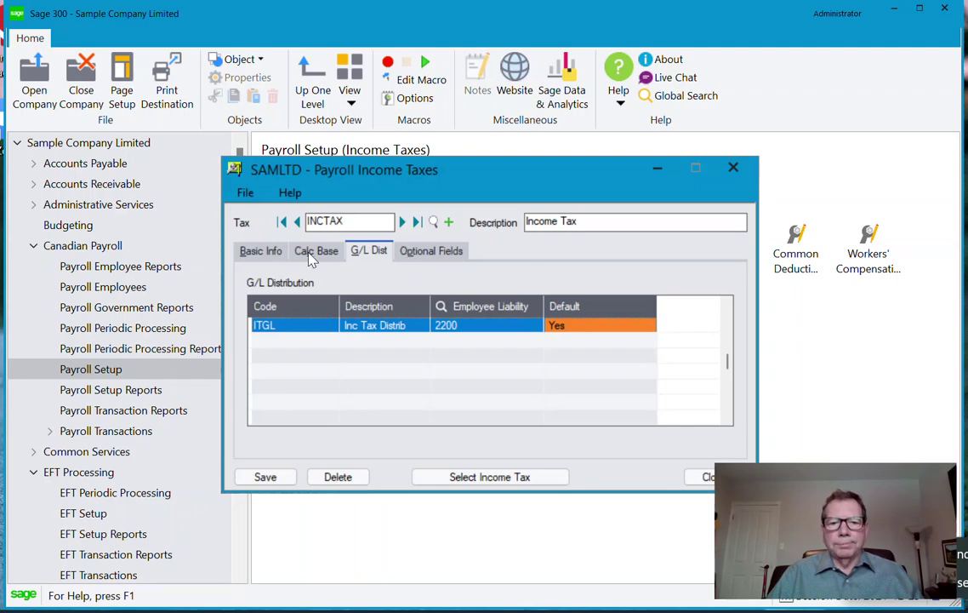
pyautogui.click(253, 254)
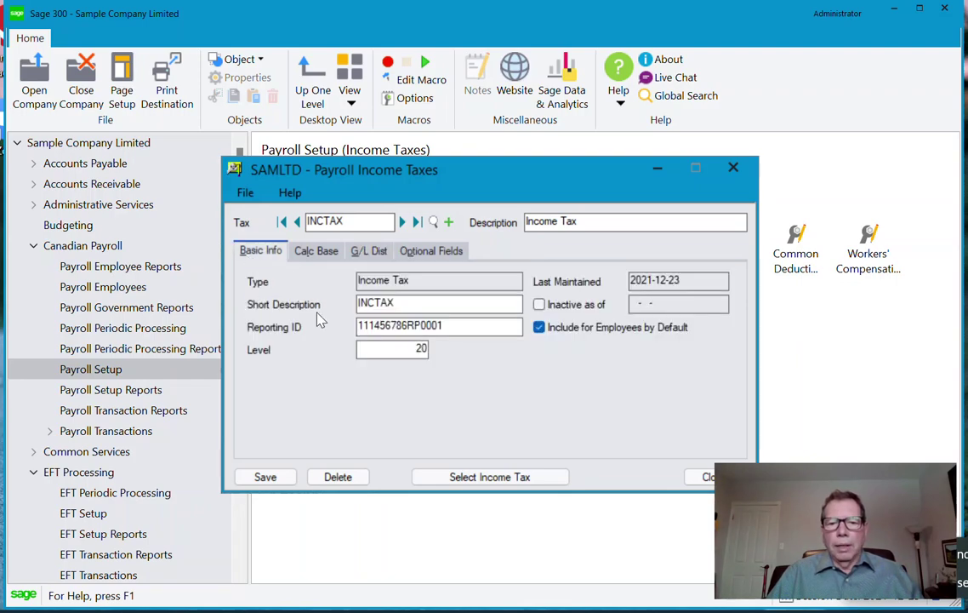
pyautogui.click(539, 327)
pyautogui.click(539, 328)
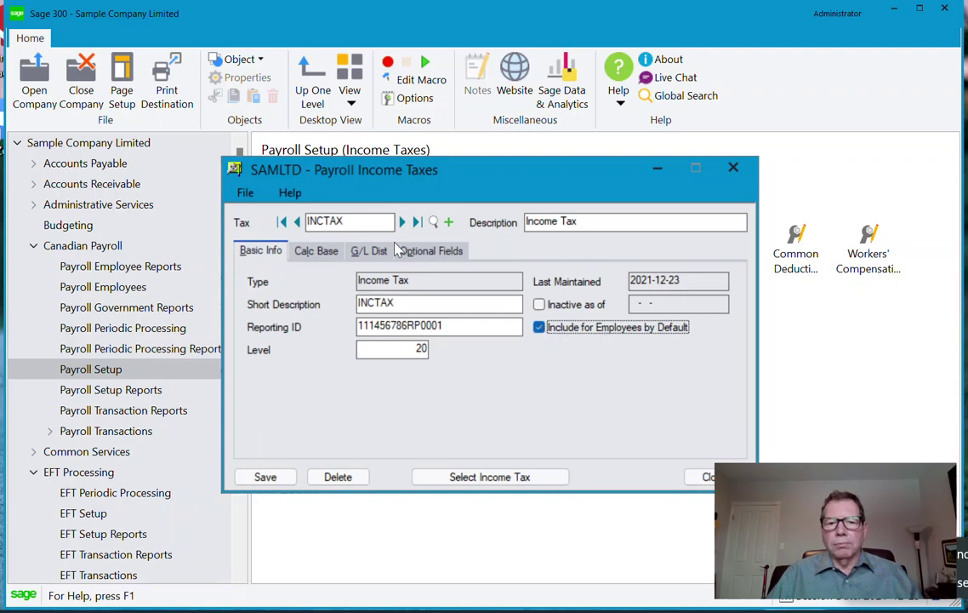
pyautogui.click(368, 251)
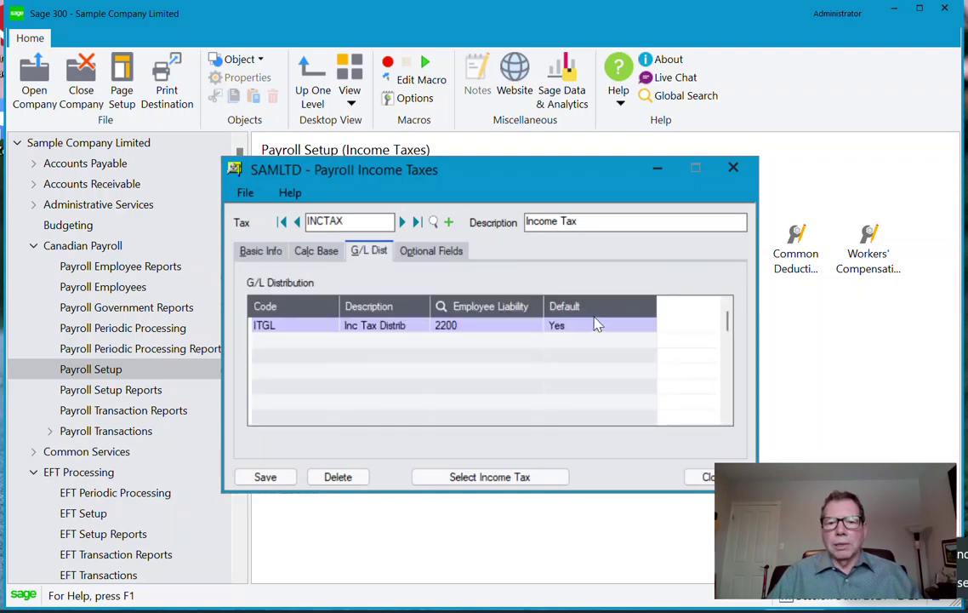
pyautogui.click(595, 325)
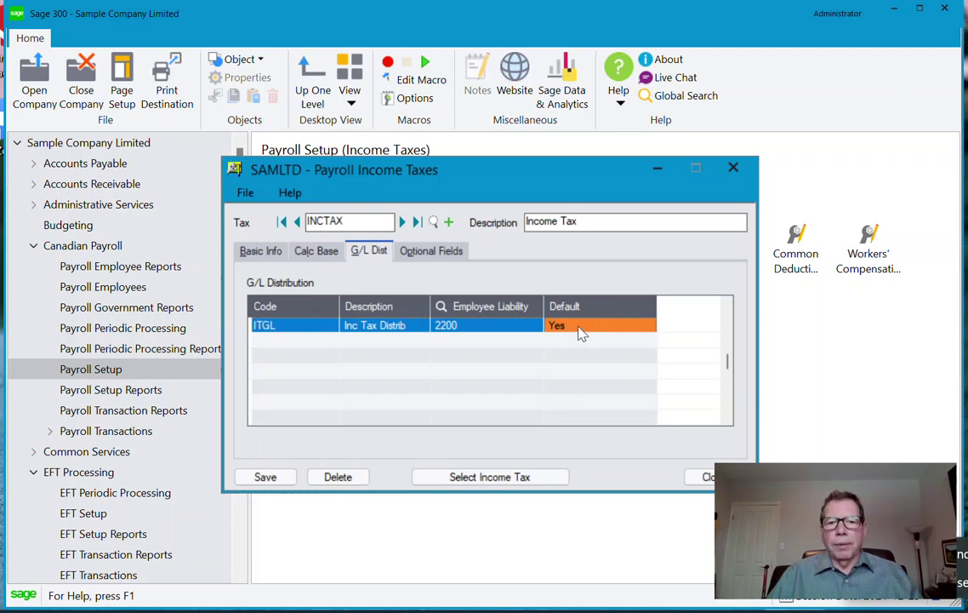
# - In the NEW payroll employee record, set the province of employment to blank and view the assigned taxes
pyautogui.moveTo(502, 172); pyautogui.dragTo(562, 276)
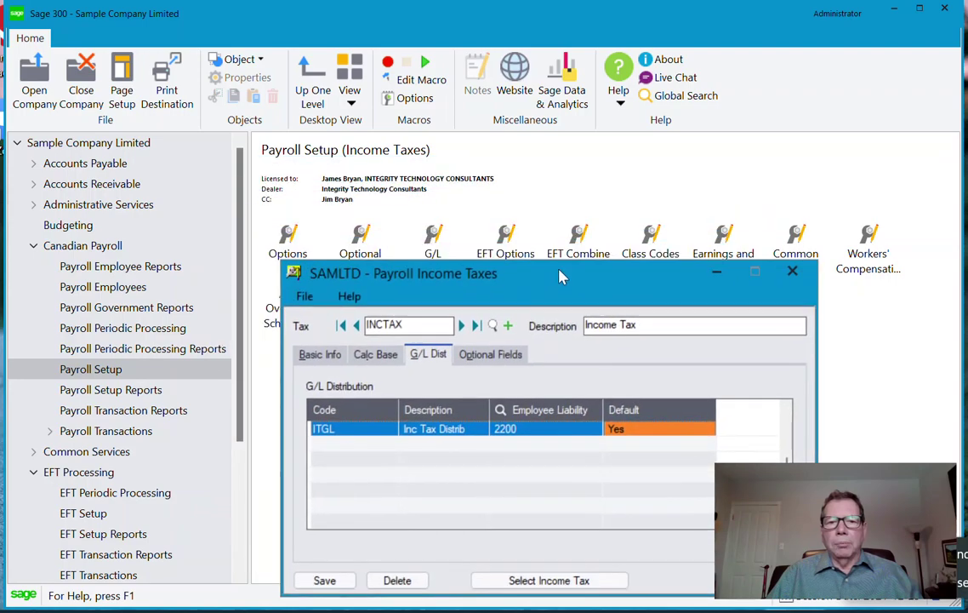
pyautogui.click(128, 287)
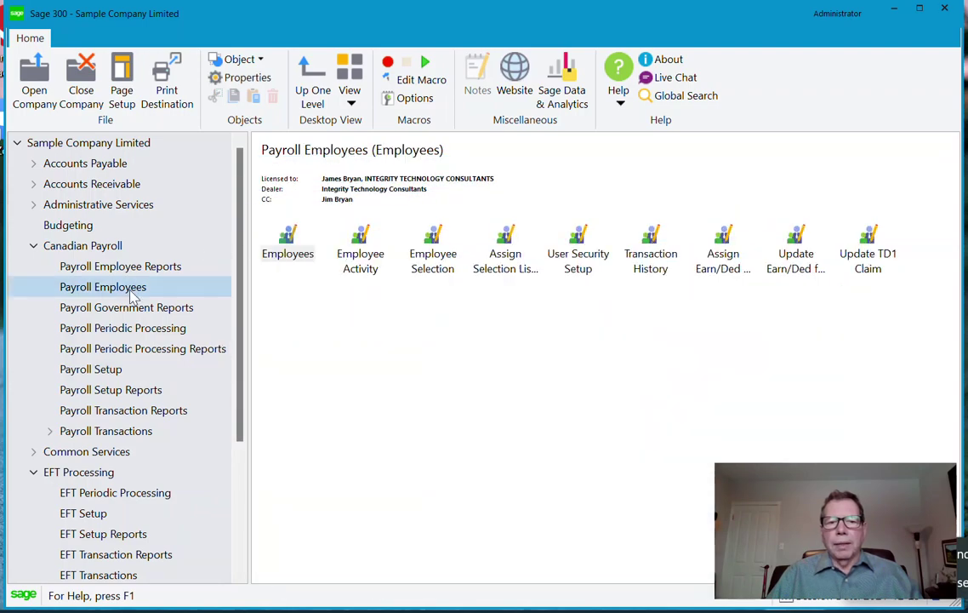
pyautogui.doubleClick(300, 253)
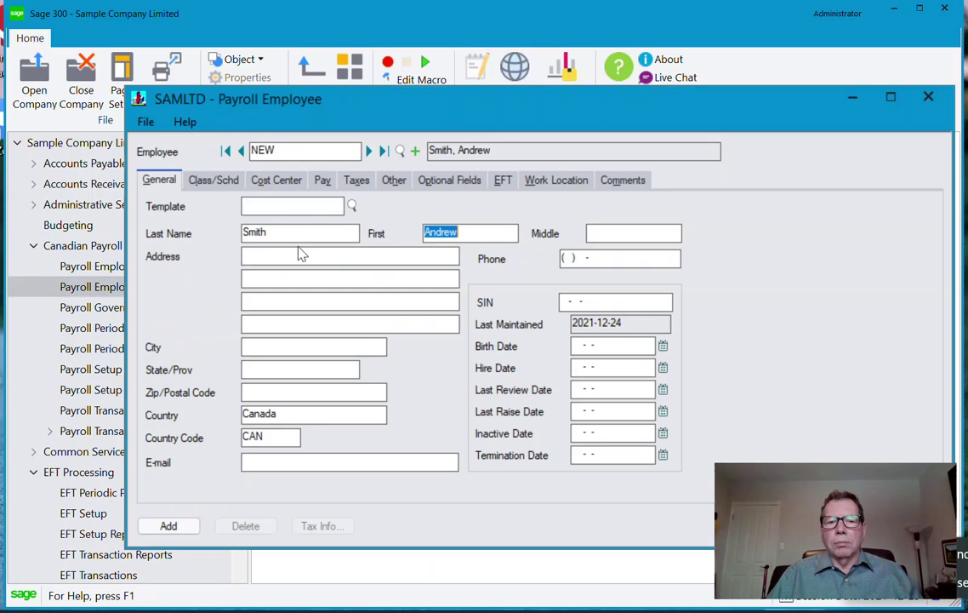
pyautogui.click(215, 183)
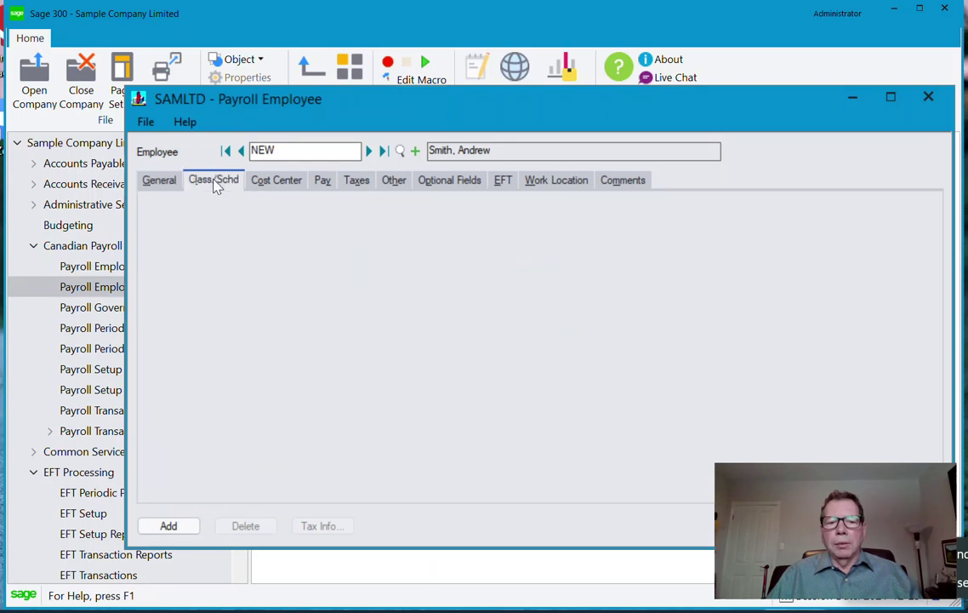
pyautogui.click(428, 416)
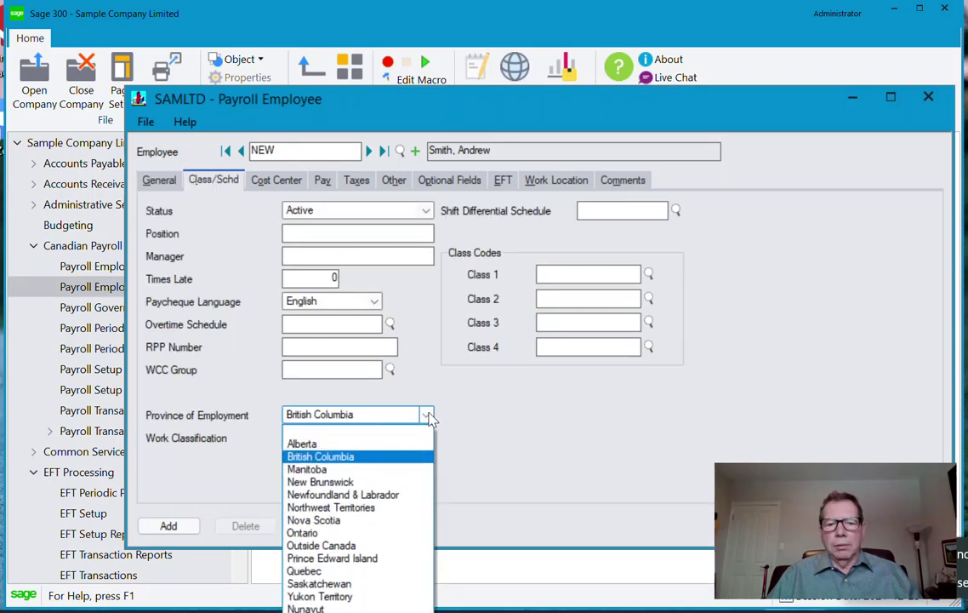
pyautogui.click(407, 435)
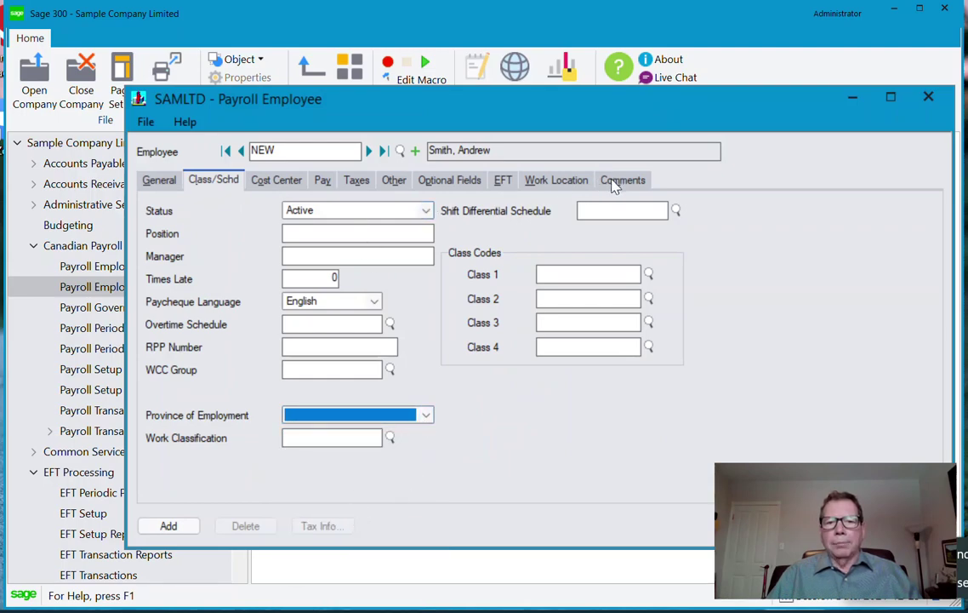
pyautogui.click(356, 180)
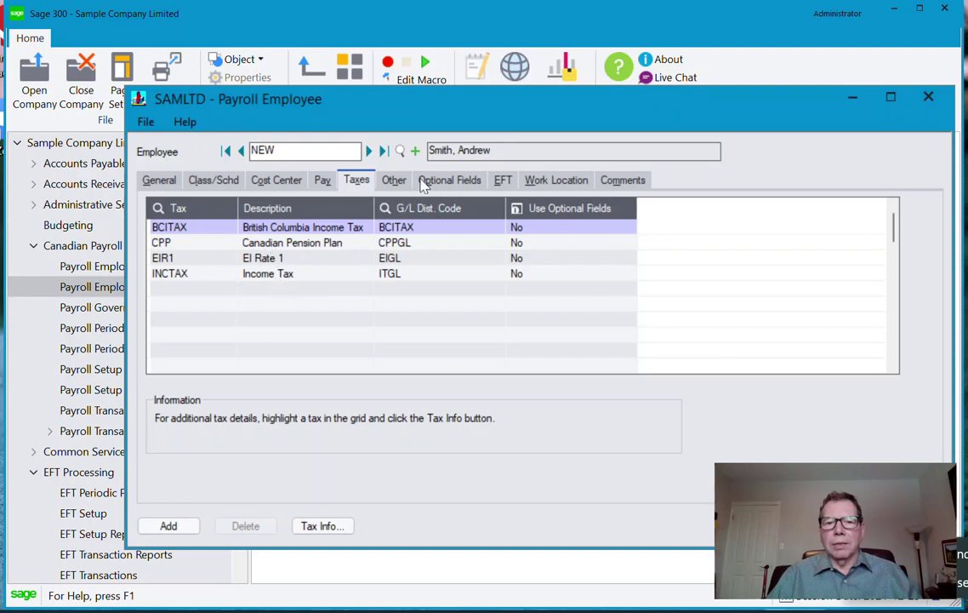
# - Add a comment line to the NEW employee record, view its blank comment text and select its follow-up date
pyautogui.click(623, 181)
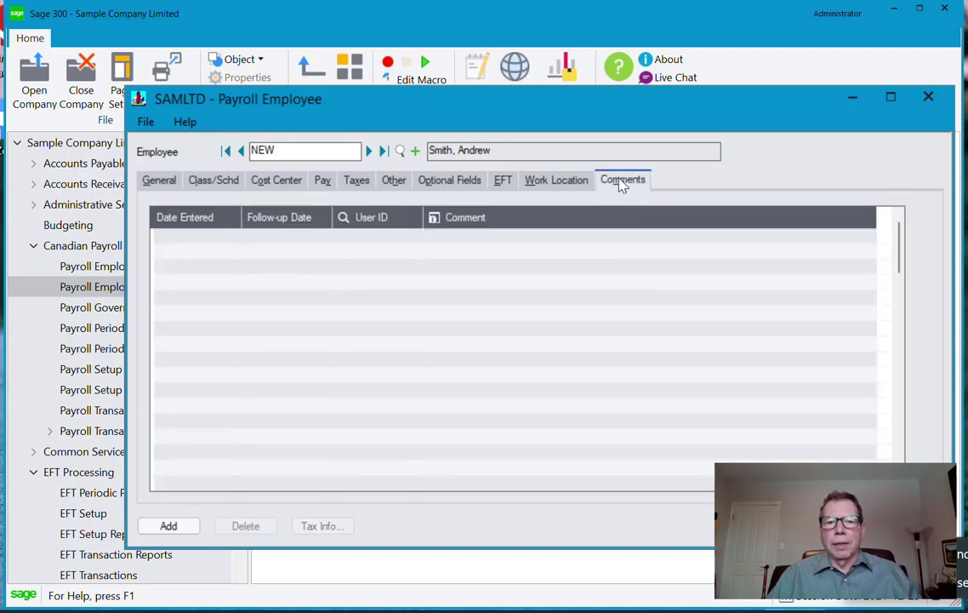
pyautogui.click(211, 243)
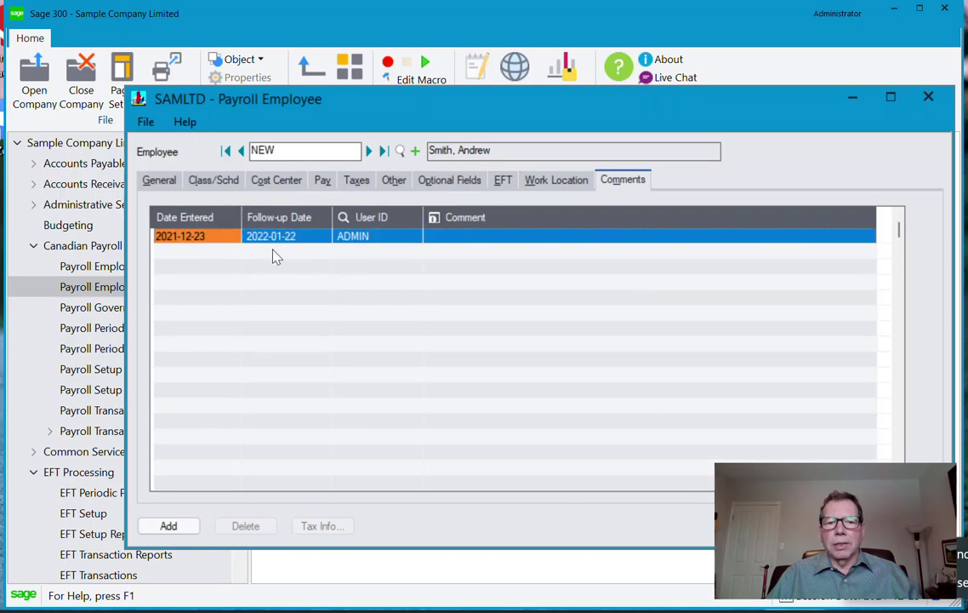
pyautogui.click(441, 239)
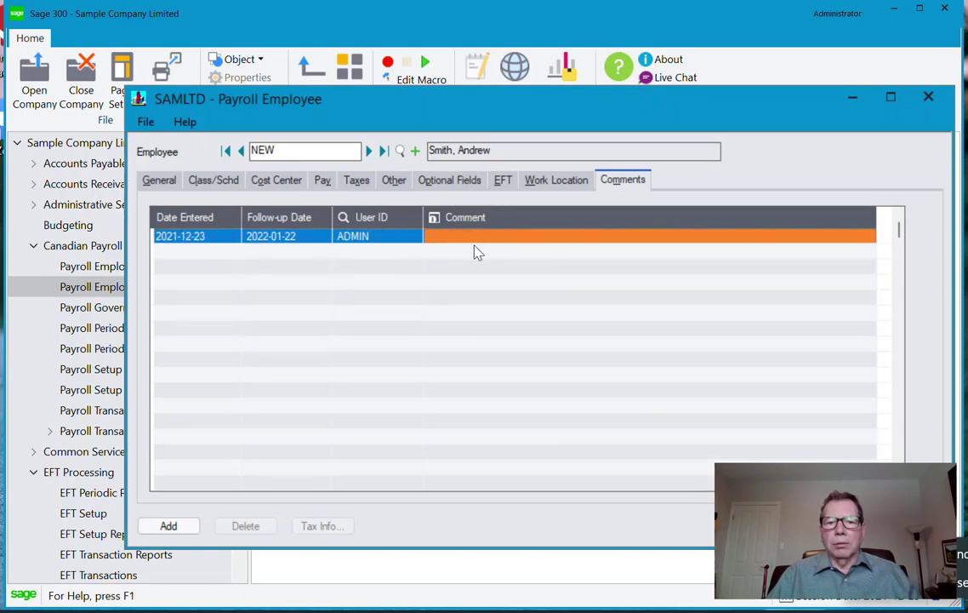
pyautogui.doubleClick(476, 238)
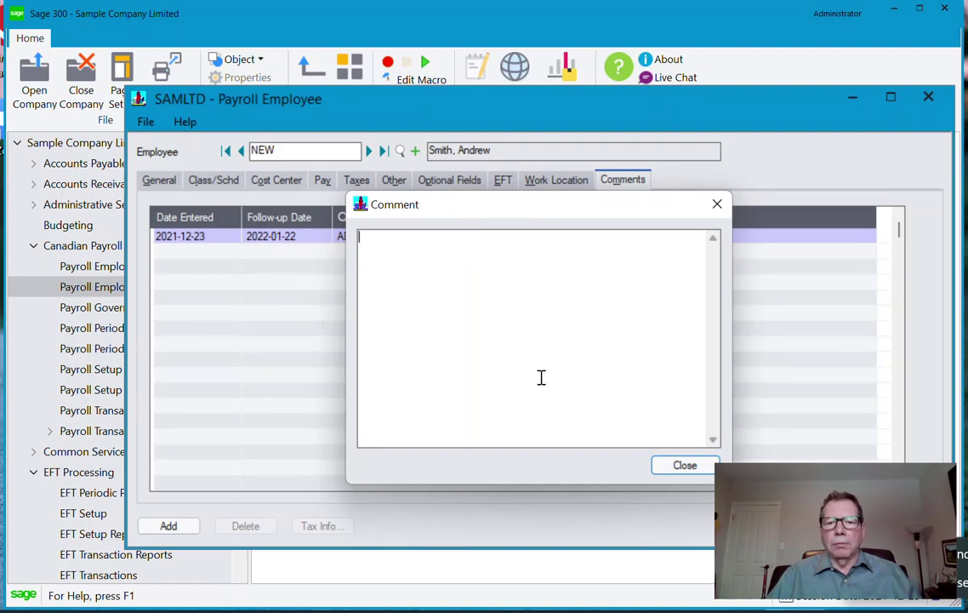
pyautogui.click(668, 468)
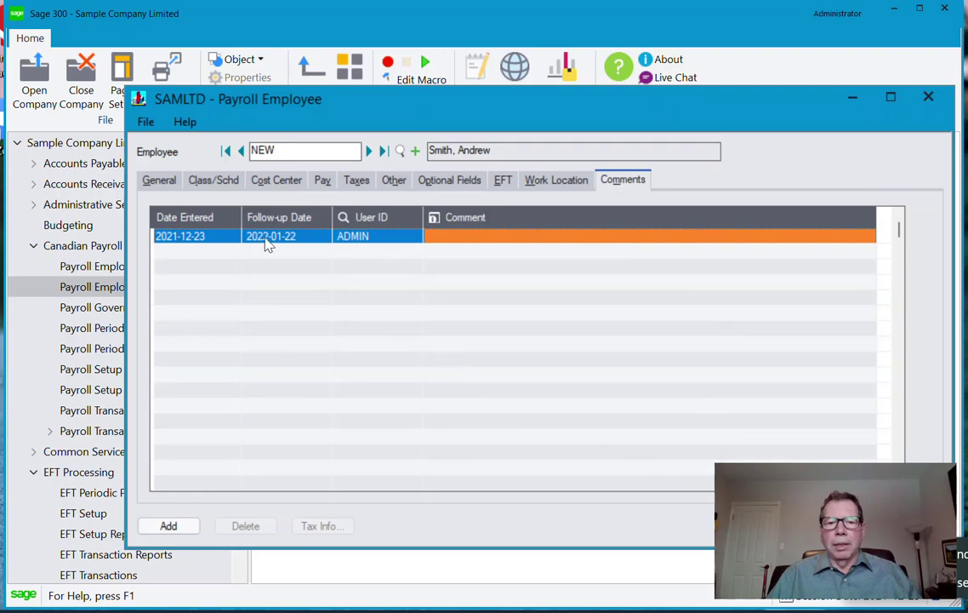
pyautogui.click(270, 238)
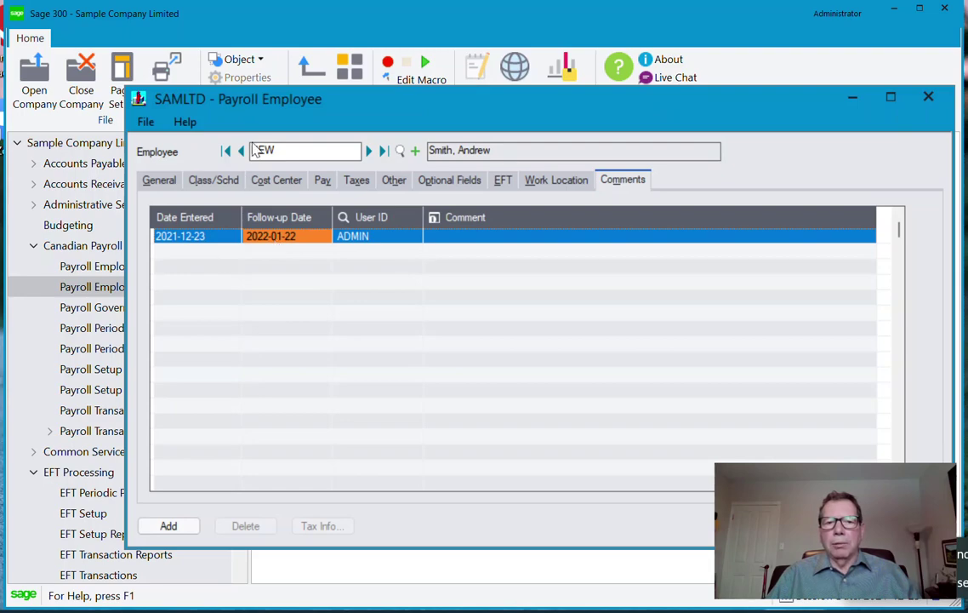
# - In the payroll options, set the default number of days for follow-up on employee comments to 30
pyautogui.moveTo(260, 119); pyautogui.dragTo(287, 122)
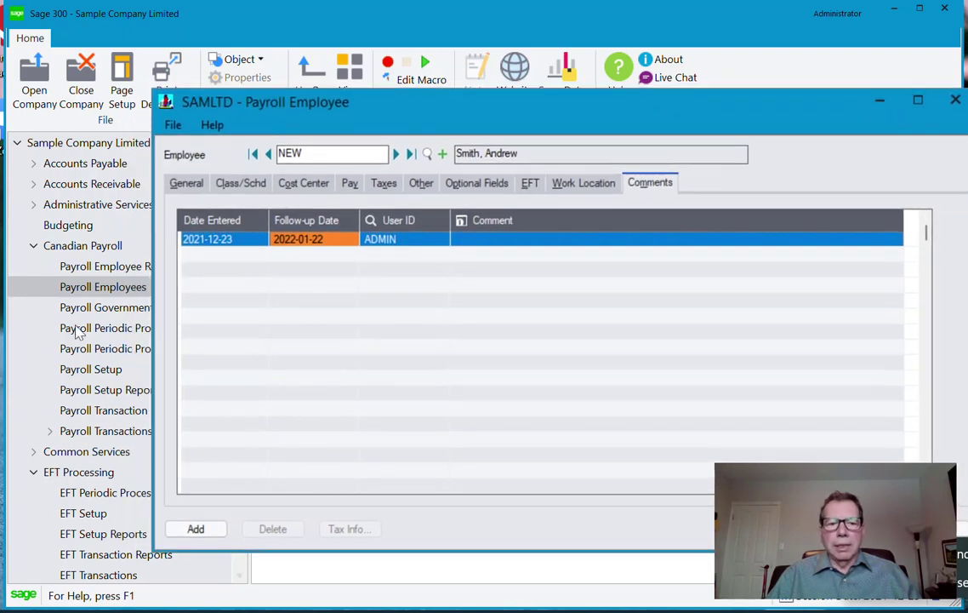
pyautogui.click(92, 369)
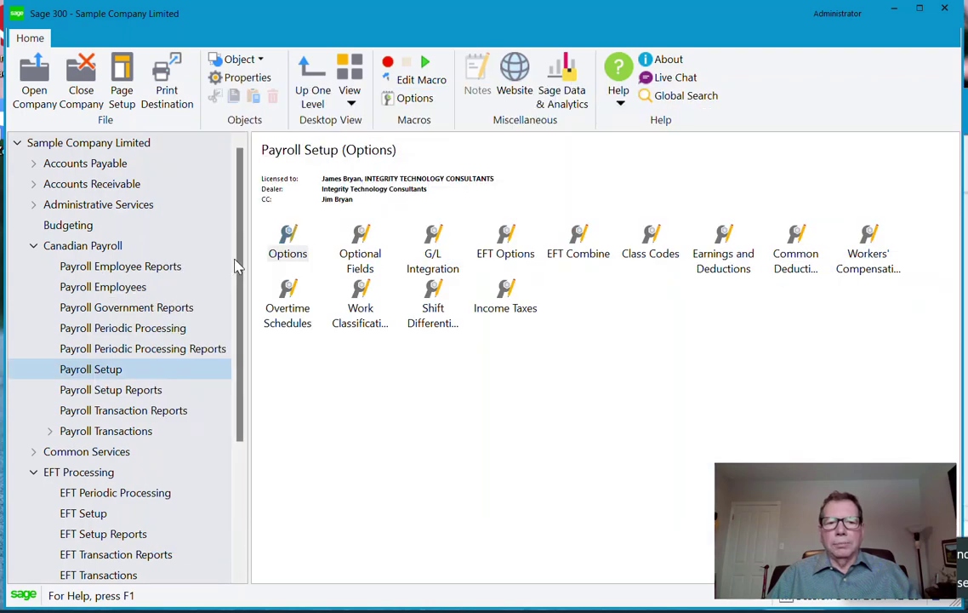
pyautogui.click(289, 241)
pyautogui.doubleClick(289, 241)
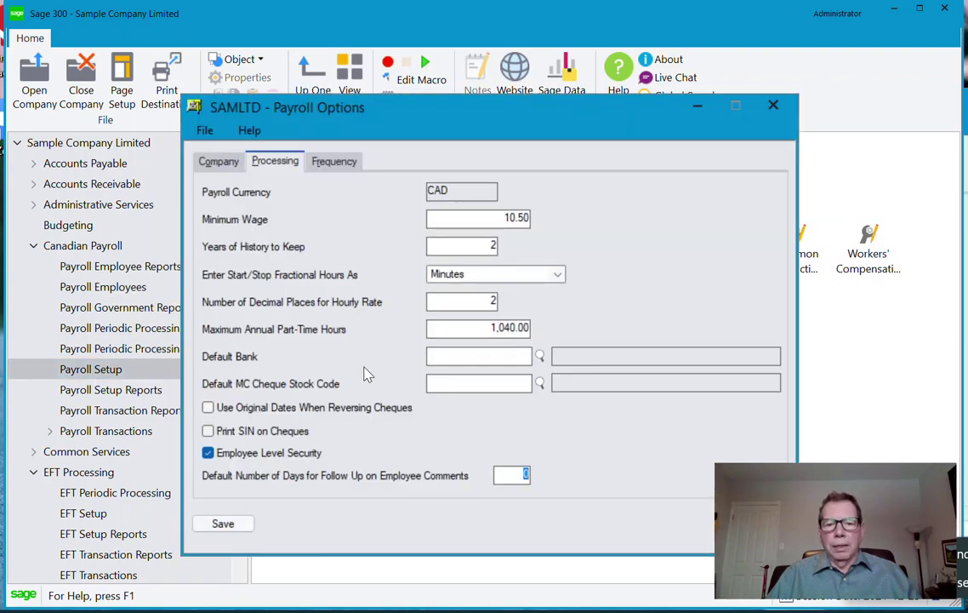
pyautogui.write('30')
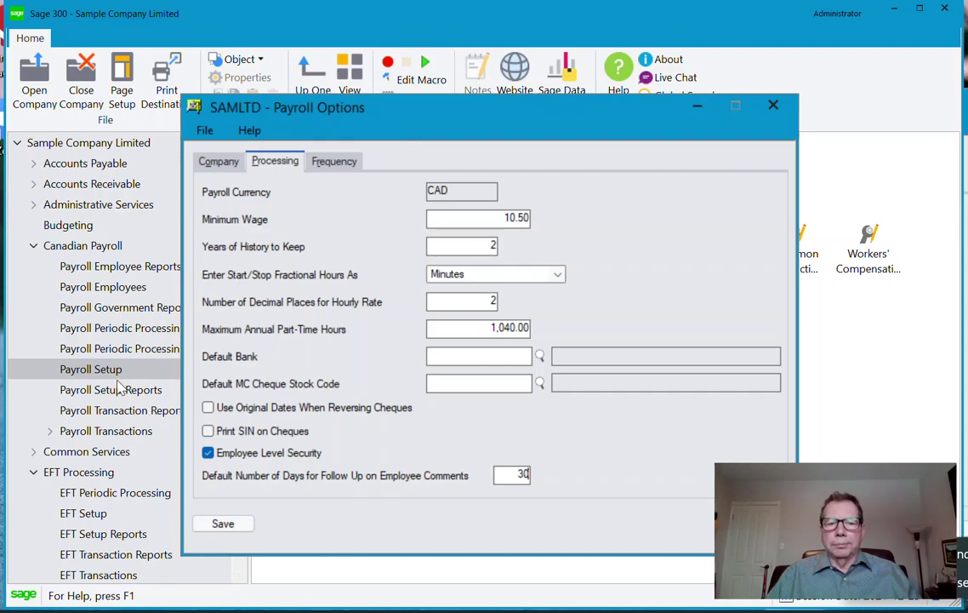
# - In Calculate Payroll, include biweekly employees in the pay run and save the settings as default
pyautogui.click(133, 433)
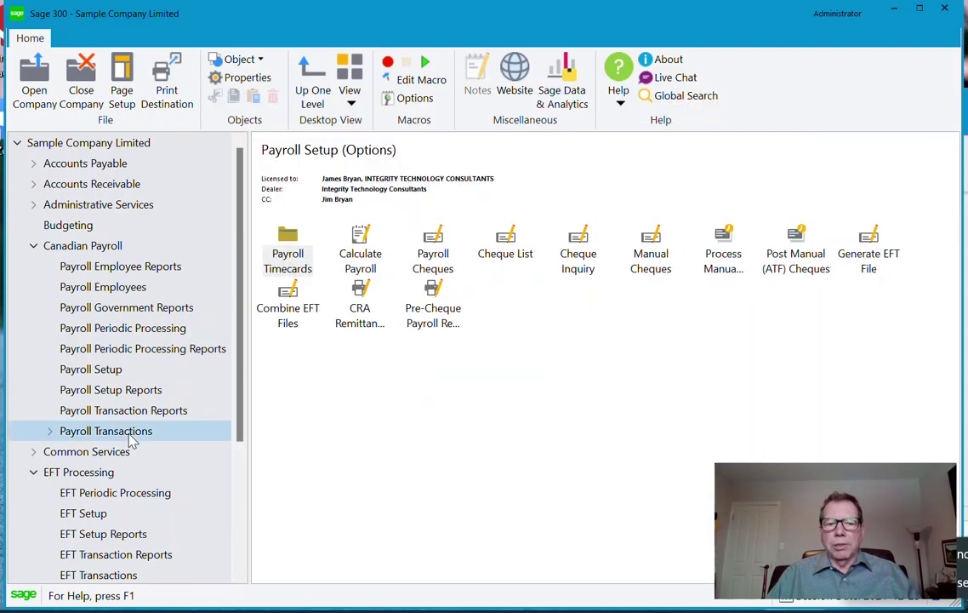
pyautogui.doubleClick(358, 243)
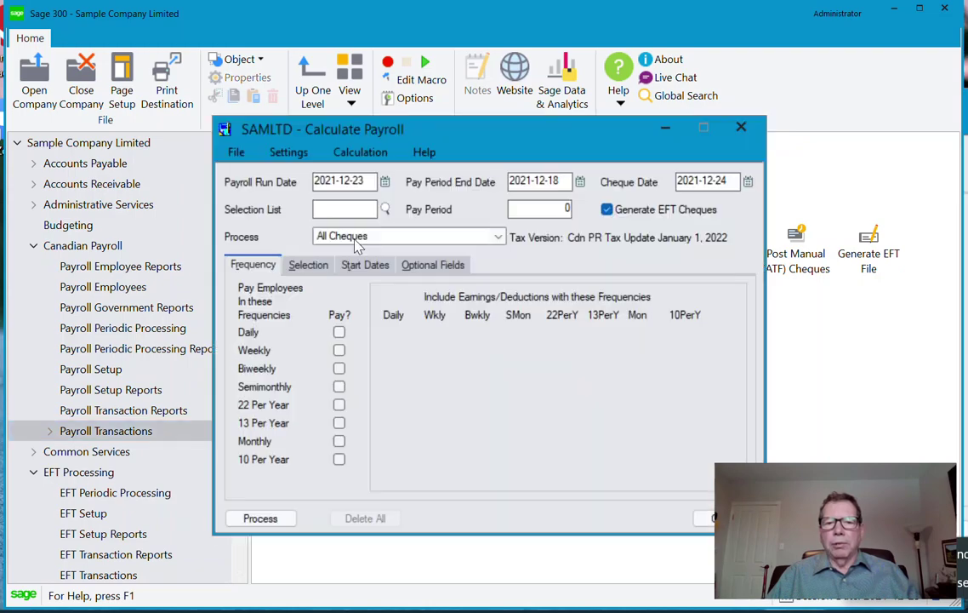
pyautogui.click(339, 369)
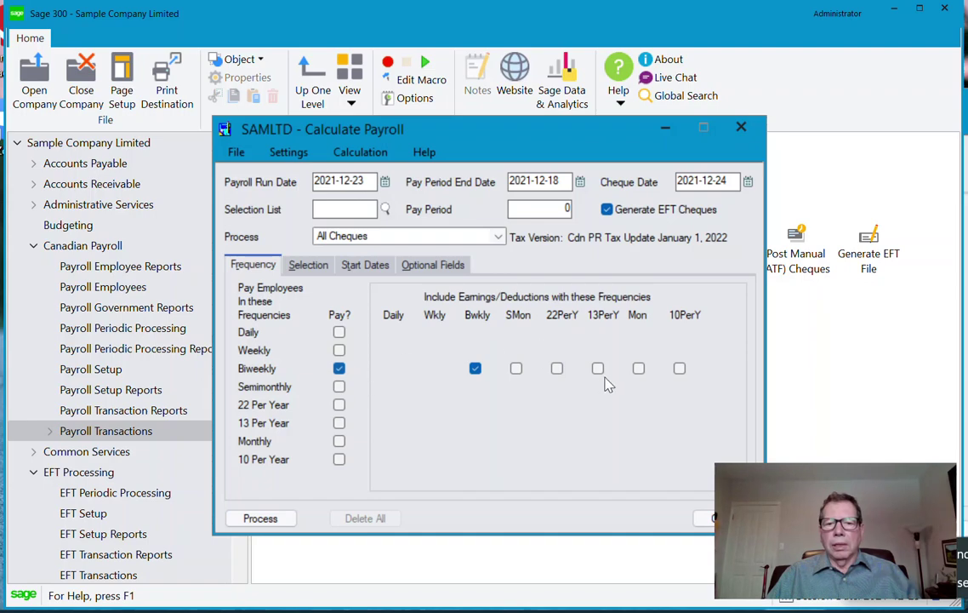
pyautogui.click(289, 153)
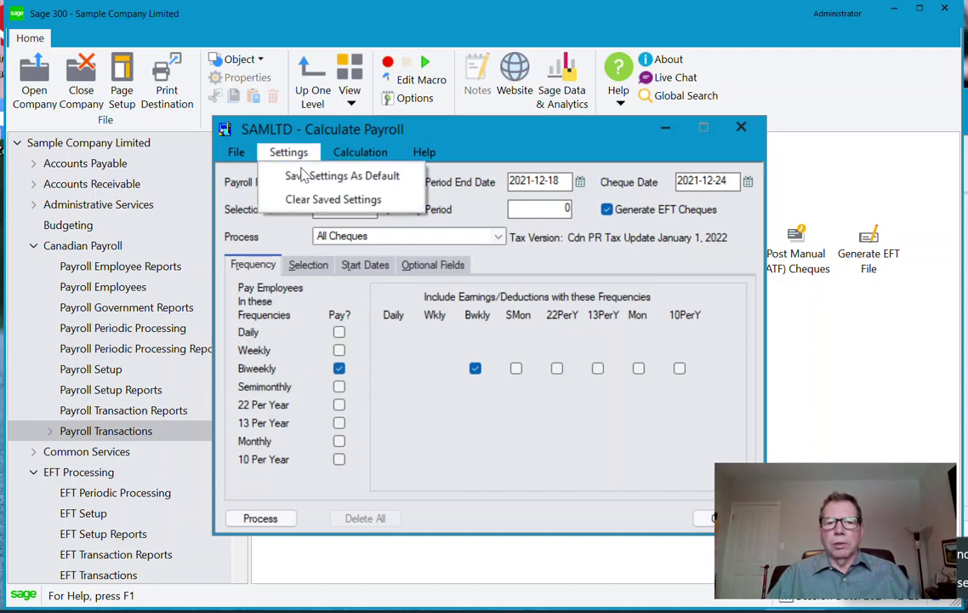
pyautogui.click(304, 176)
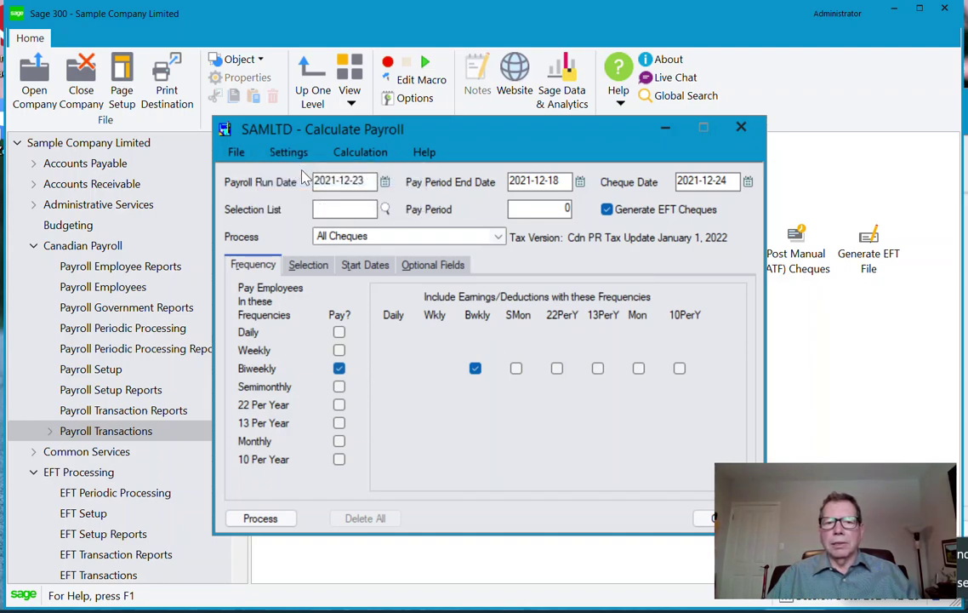
# - Process the biweekly payroll calculation for all cheques
pyautogui.click(289, 154)
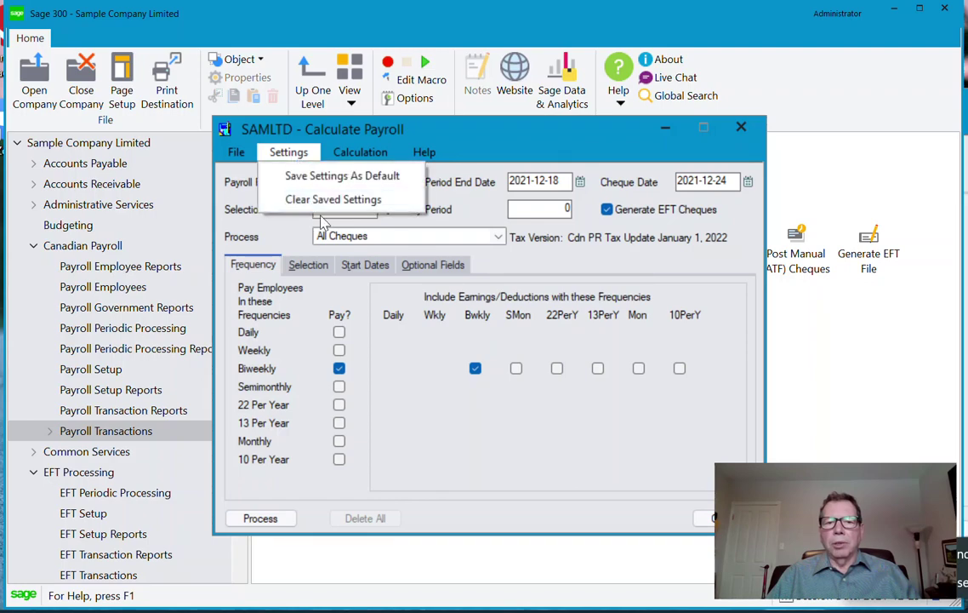
pyautogui.click(414, 415)
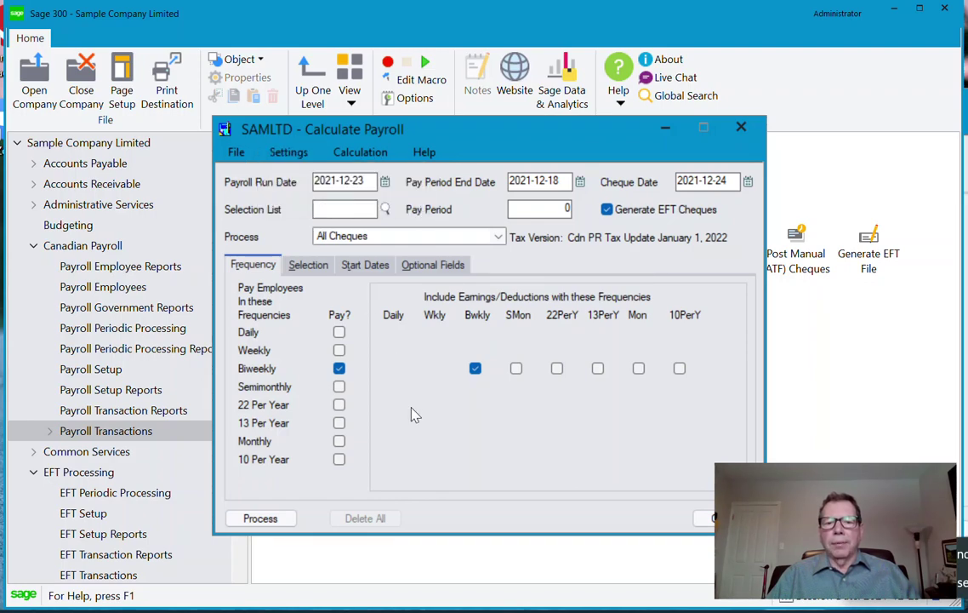
pyautogui.click(260, 519)
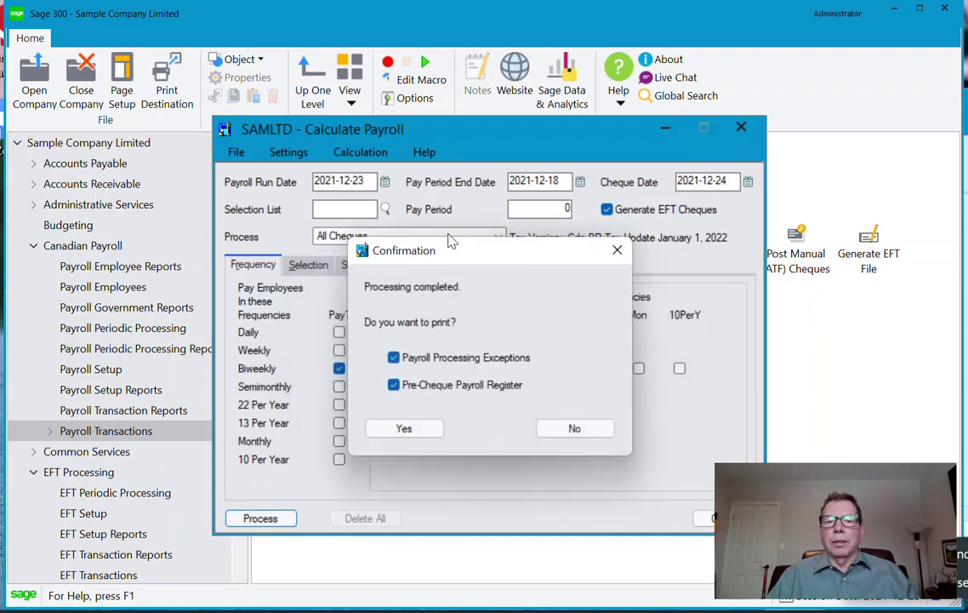
# - Set the OTHER earning's T4/T4A reporting to "T4A - Other Information" with box "028 - Other income"
pyautogui.click(119, 368)
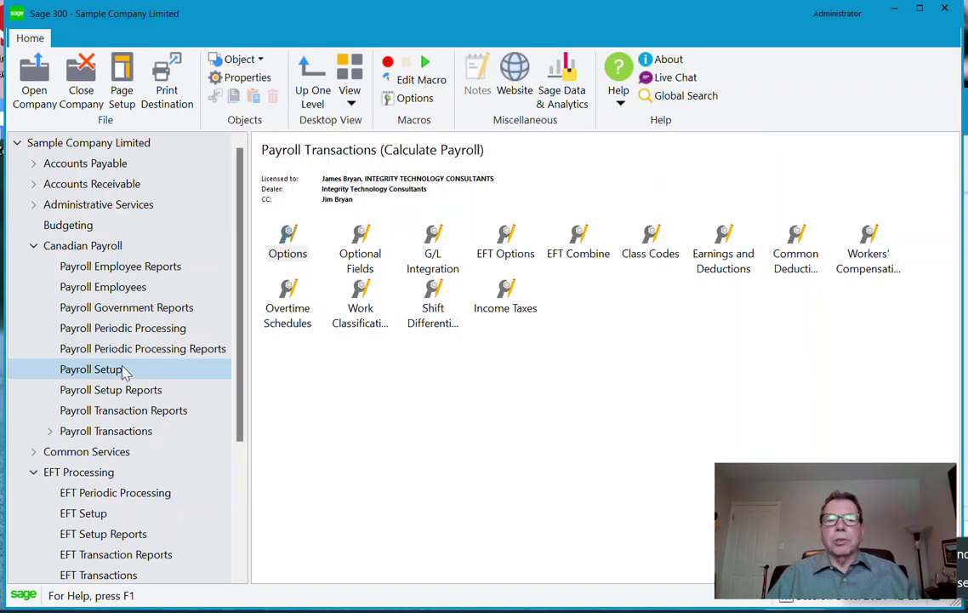
pyautogui.doubleClick(715, 264)
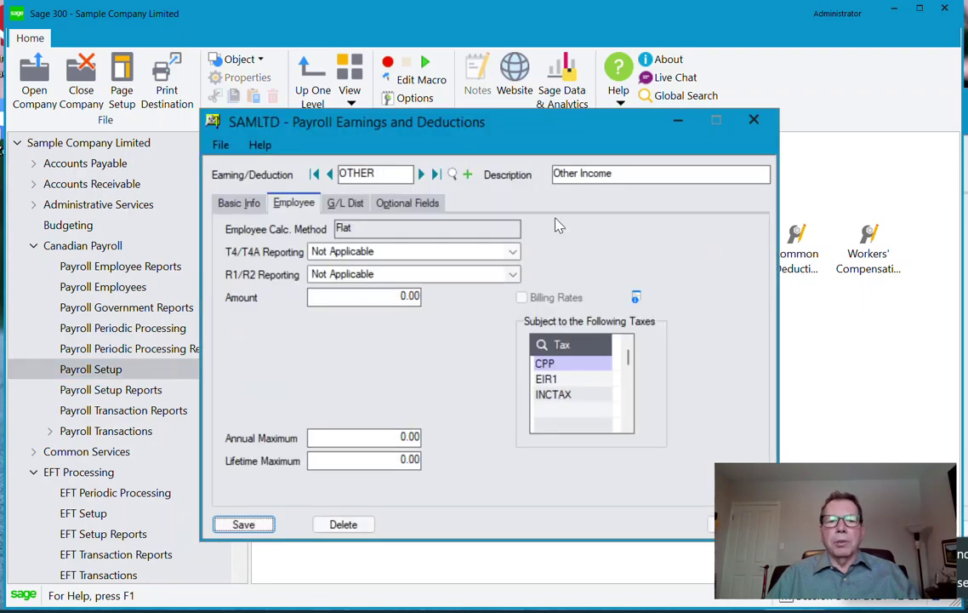
pyautogui.click(513, 252)
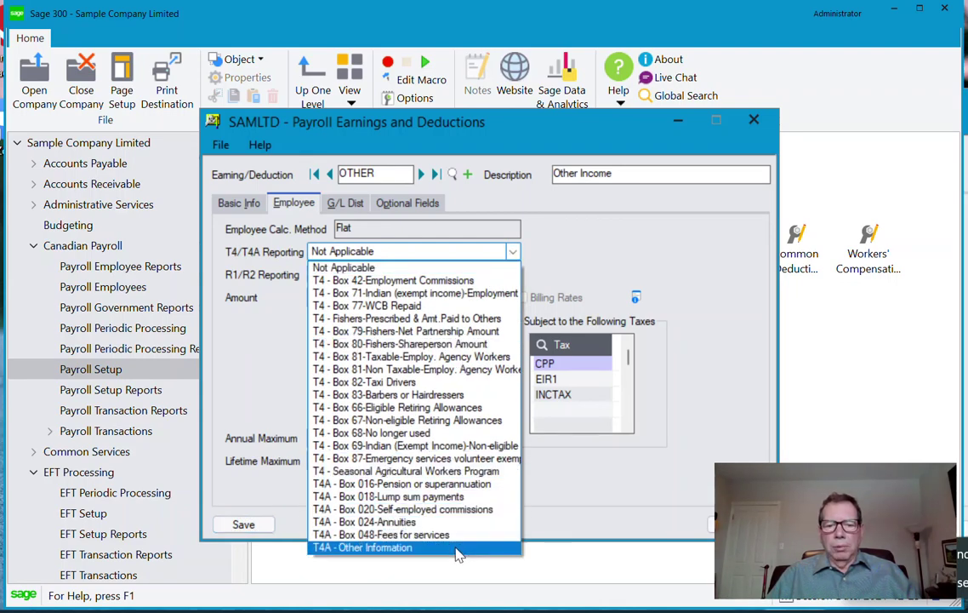
pyautogui.click(458, 550)
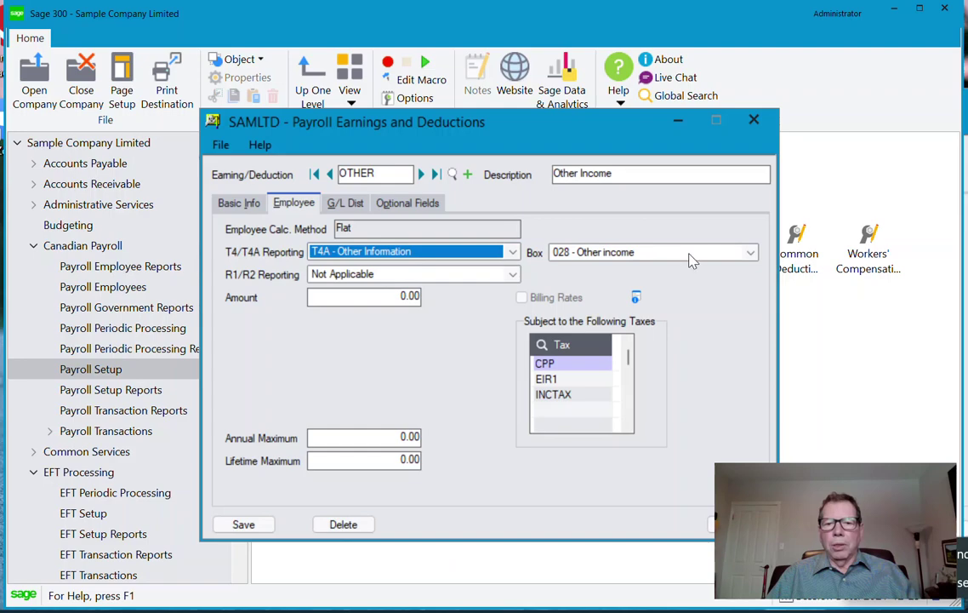
pyautogui.click(752, 252)
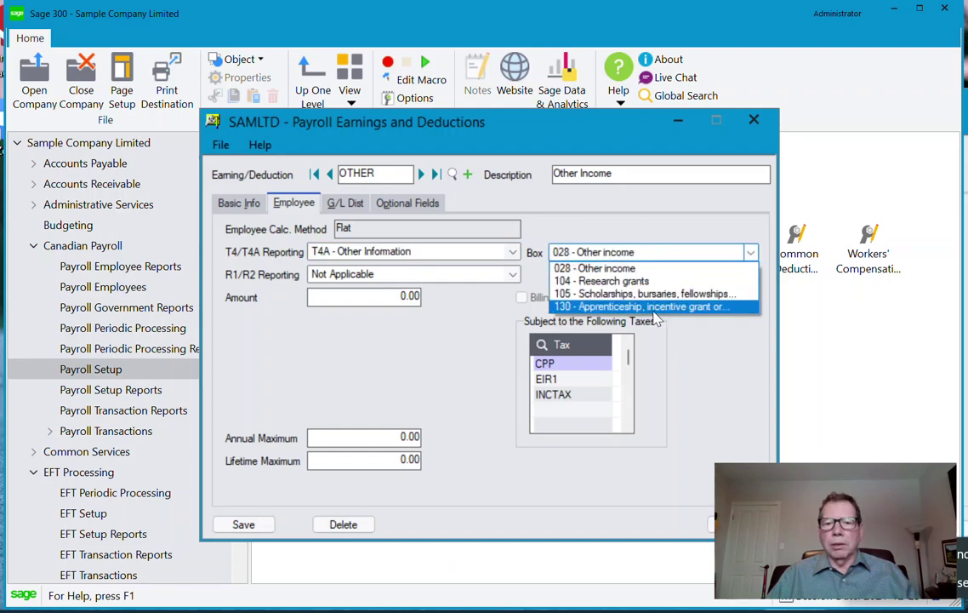
pyautogui.click(634, 269)
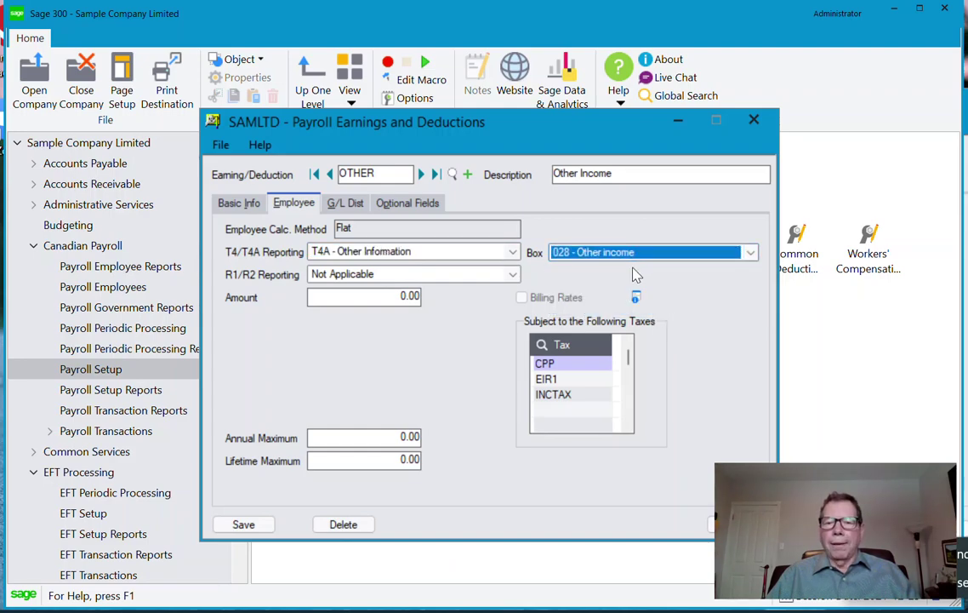